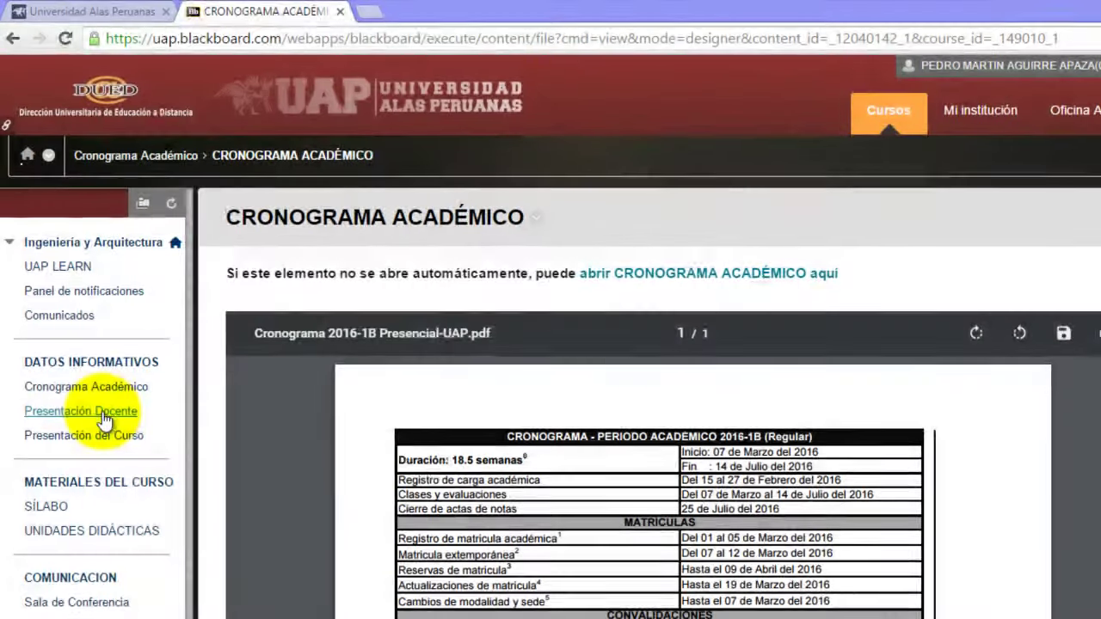
# Step: Create a contact under Presentación Docente titled Ing., entering the teacher's first name, surnames and e-mail
pyautogui.click(101, 413)
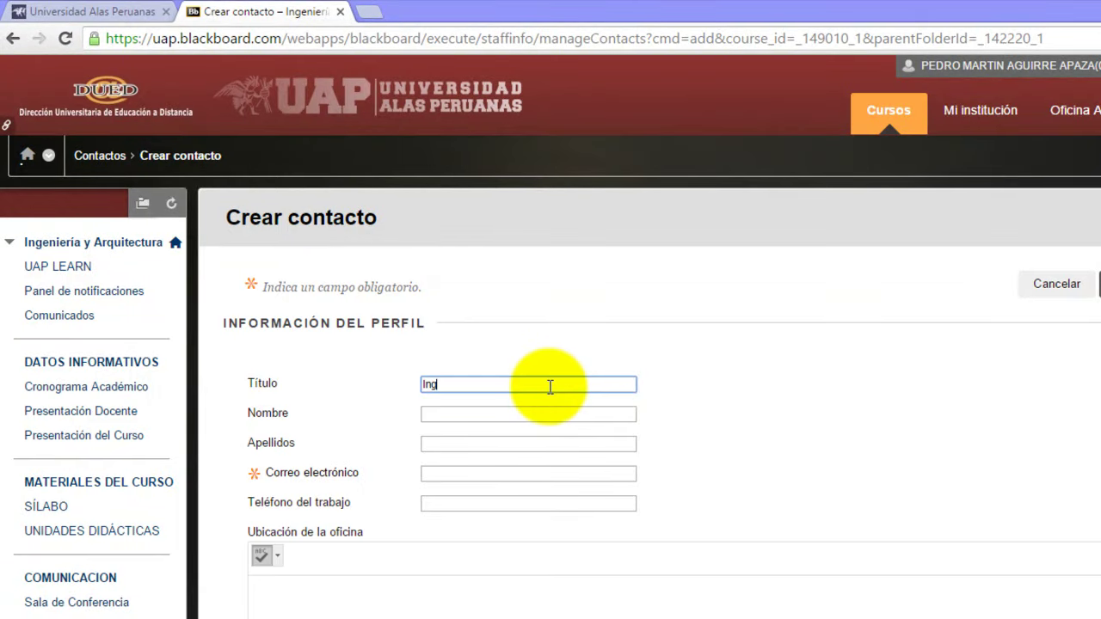
pyautogui.write('.')
pyautogui.press('Tab')
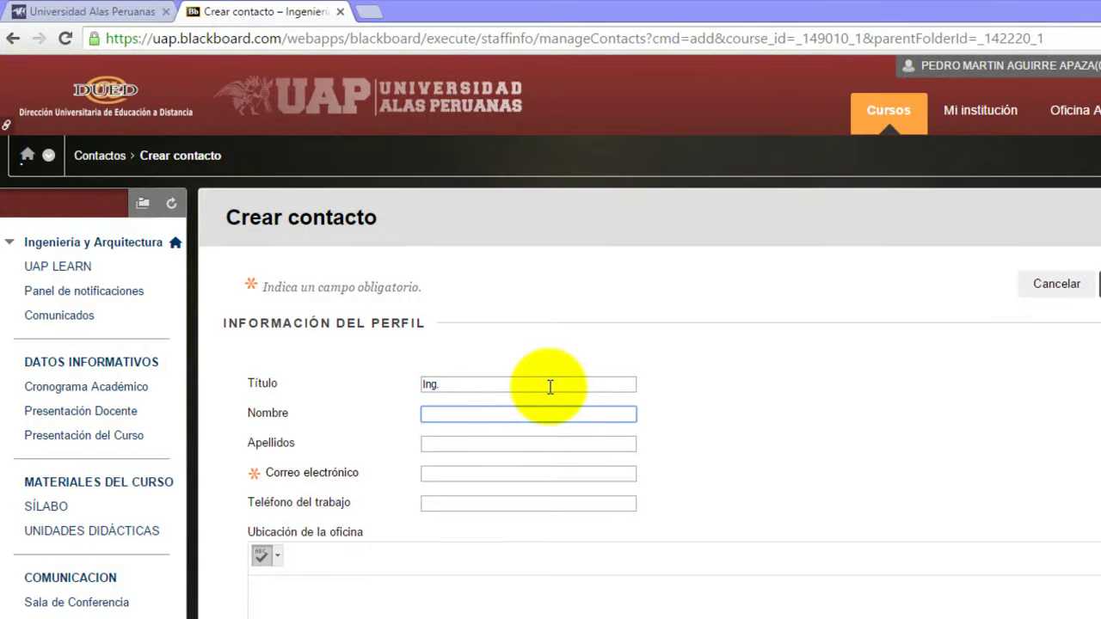
pyautogui.press('Tab')
pyautogui.press('Tab')
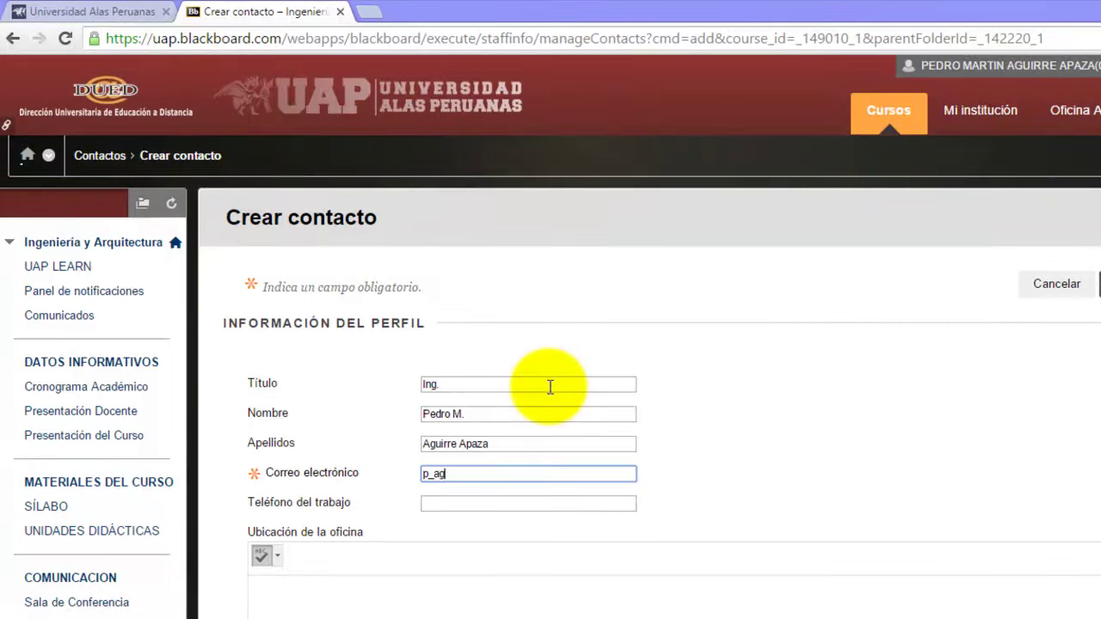
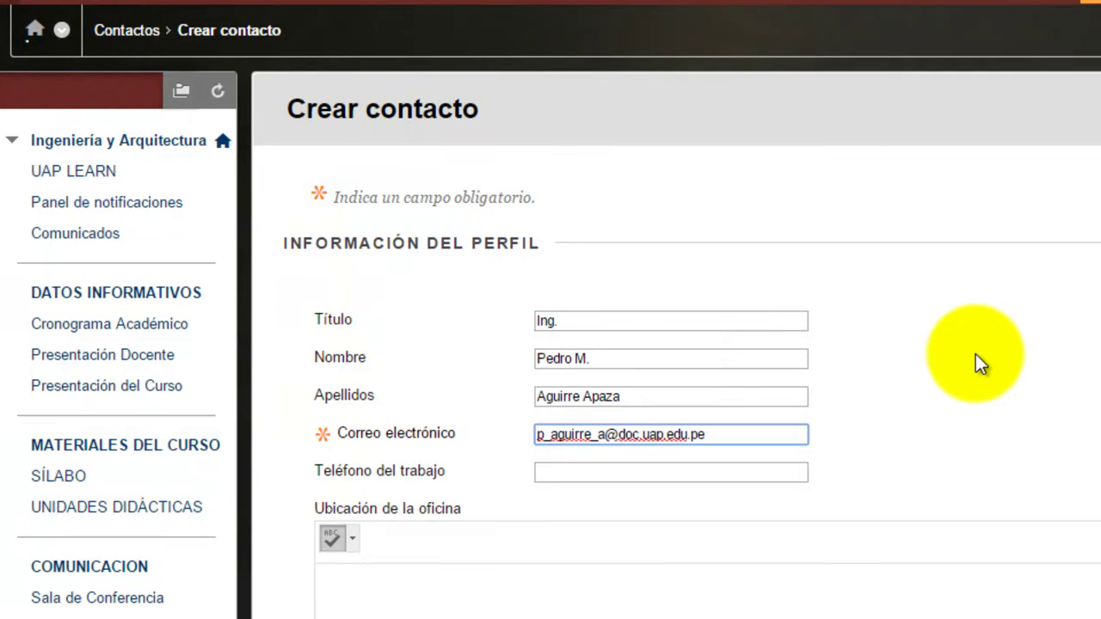
# Step: Scroll down the contact form and place the cursor in the Notas editor's text area
pyautogui.scroll(-5, 550, 310)
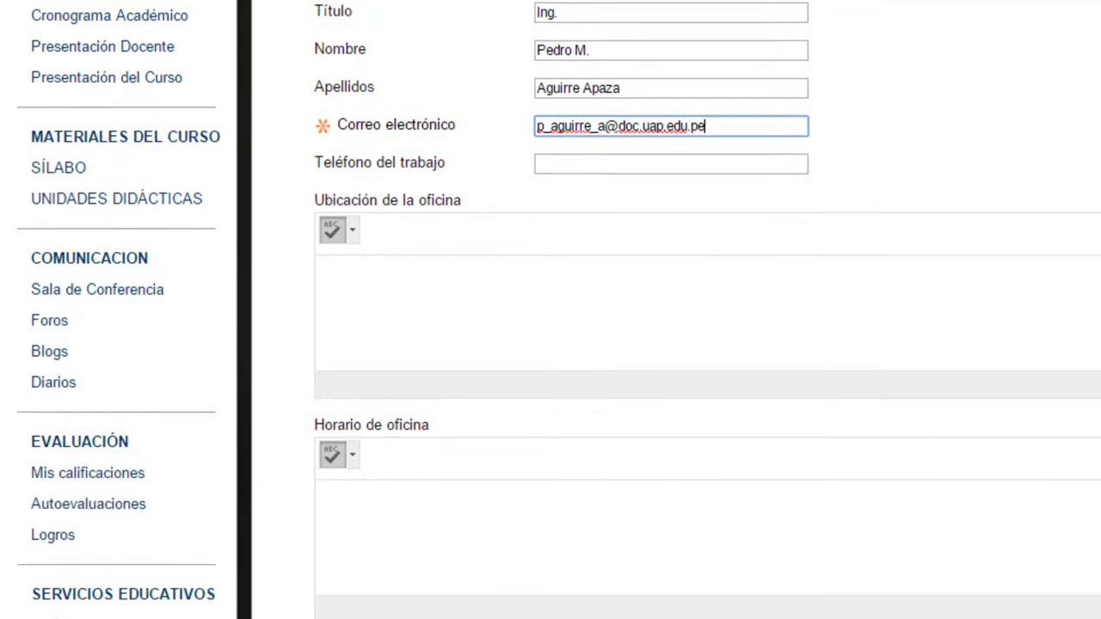
pyautogui.scroll(-2, 550, 310)
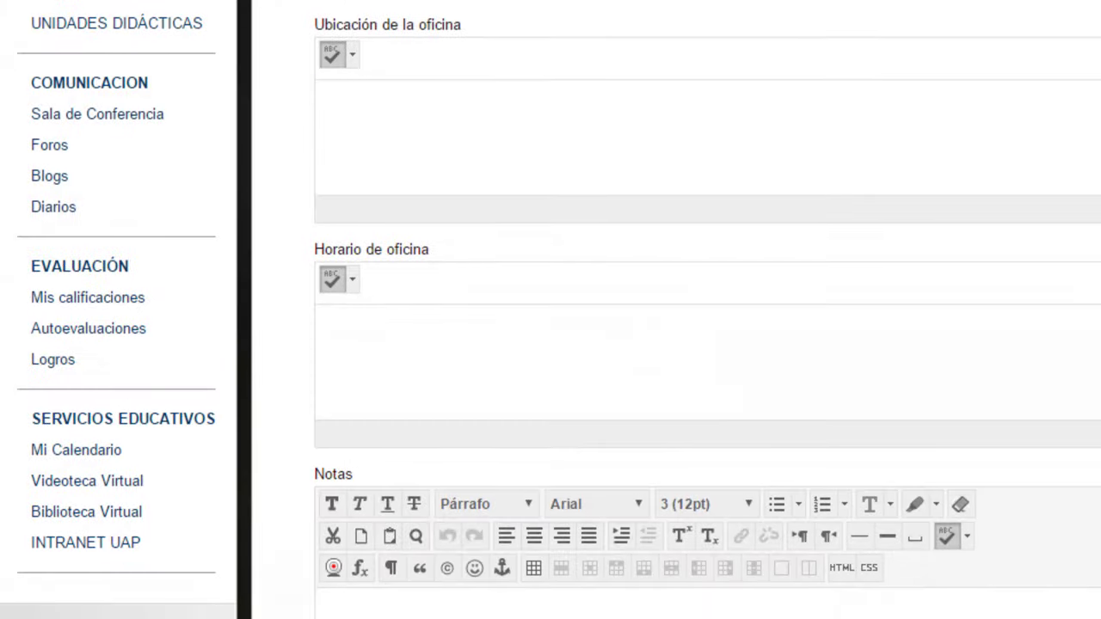
pyautogui.scroll(-2, 551, 310)
pyautogui.scroll(-3, 551, 309)
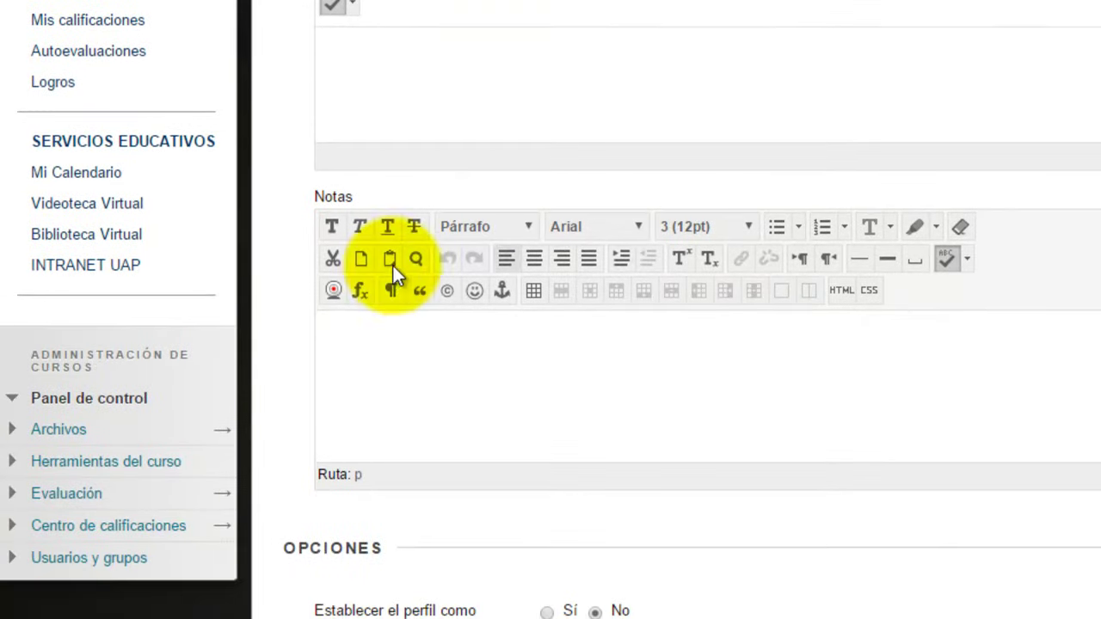
pyautogui.click(473, 401)
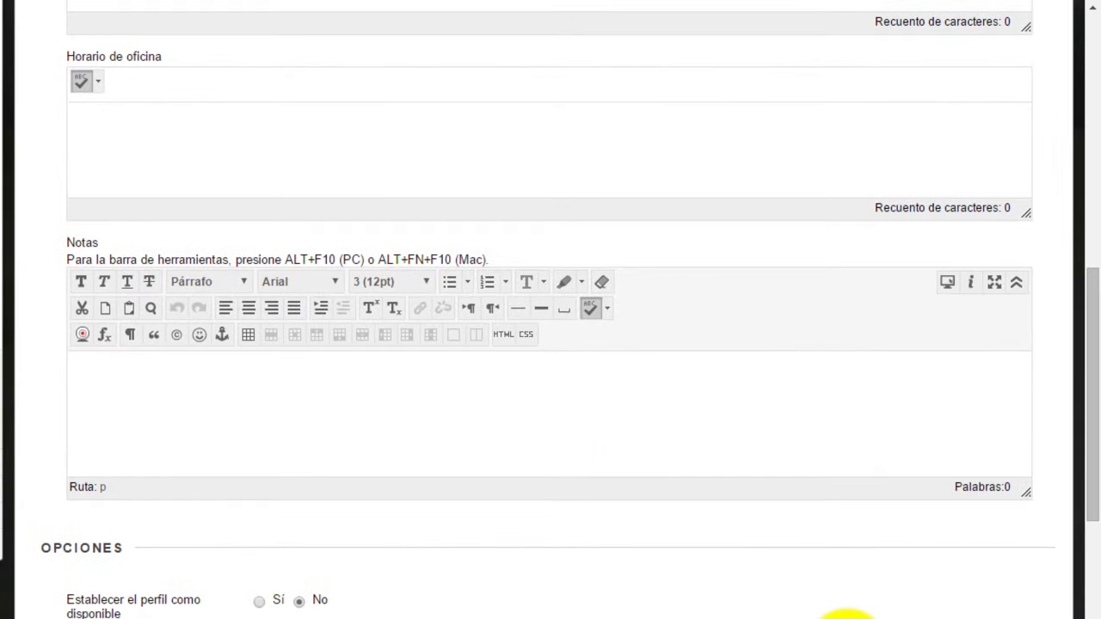
pyautogui.moveTo(847, 616)
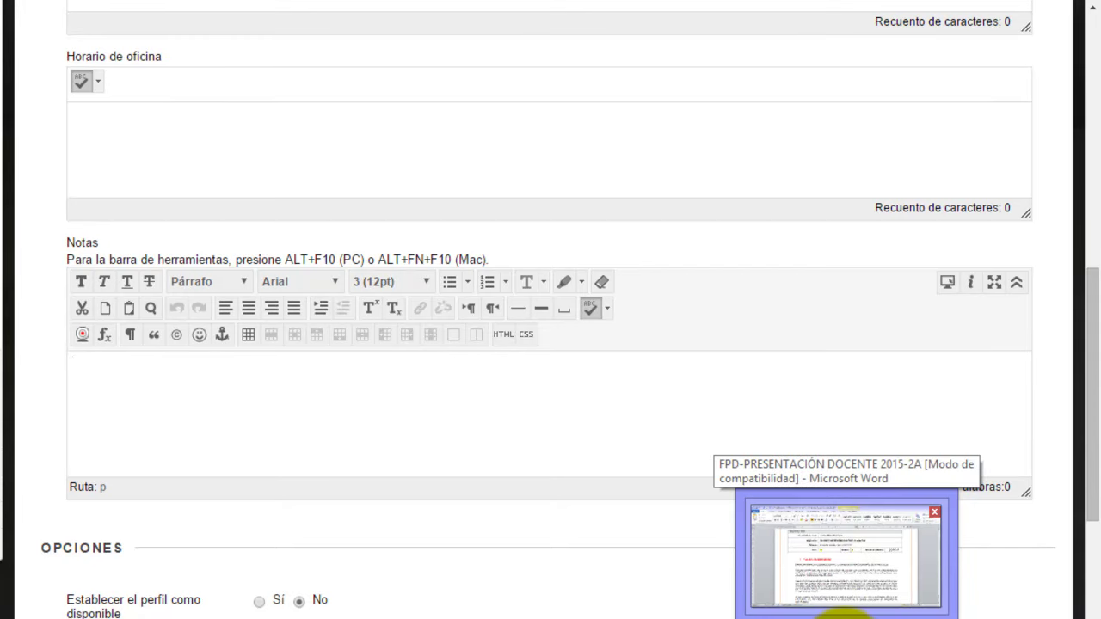
# Step: Copy the DATOS DEL CURSO table through the welcome paragraphs from the Word presentation document
pyautogui.click(847, 614)
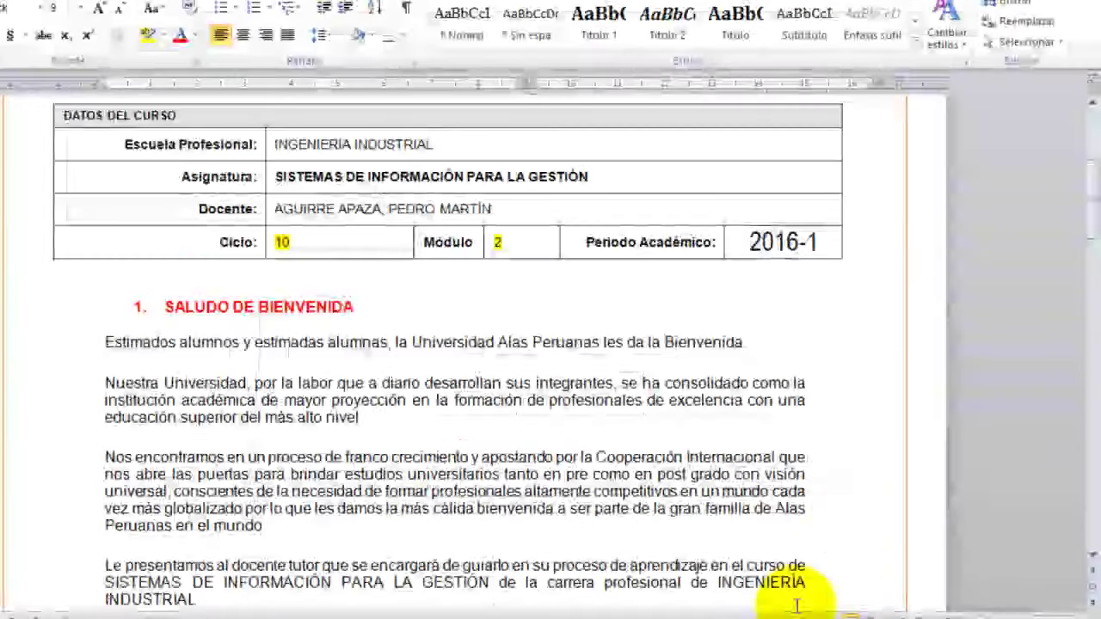
pyautogui.moveTo(1088, 216); pyautogui.dragTo(1089, 192)
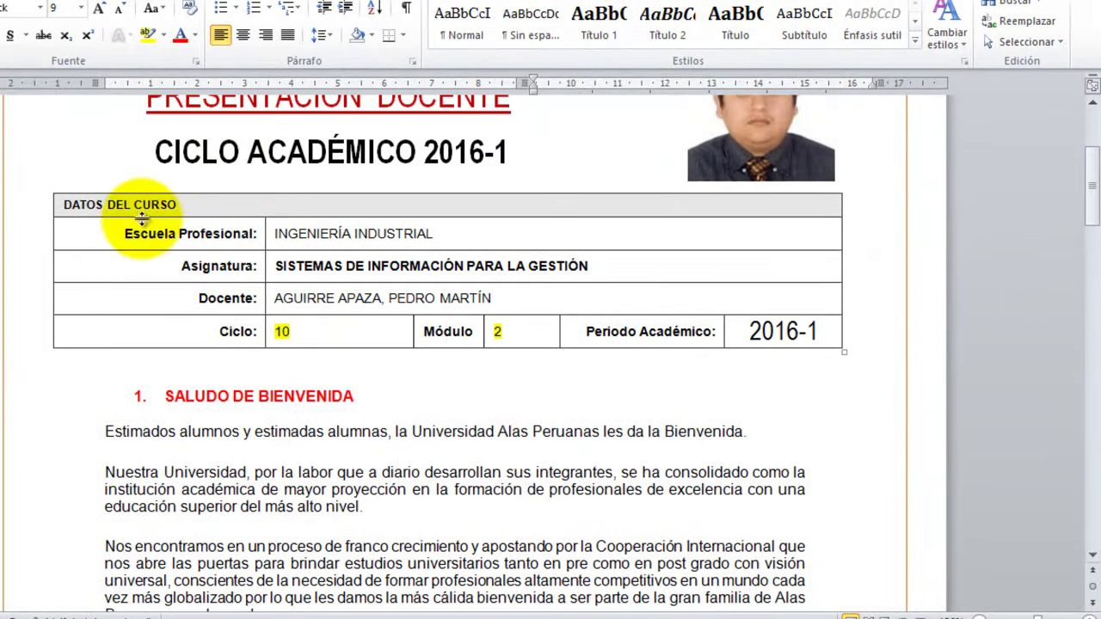
pyautogui.moveTo(61, 197); pyautogui.dragTo(600, 581)
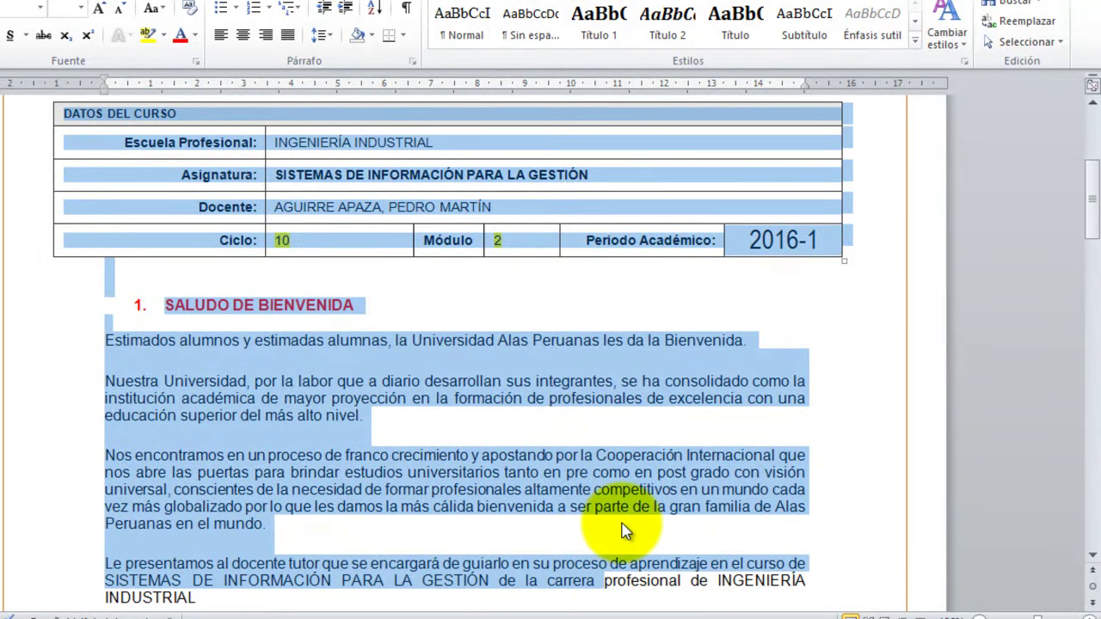
pyautogui.hotkey('alt', 'Tab')
# Step: Paste the Word course-data table and welcome text into the Notas editor
pyautogui.click(218, 402)
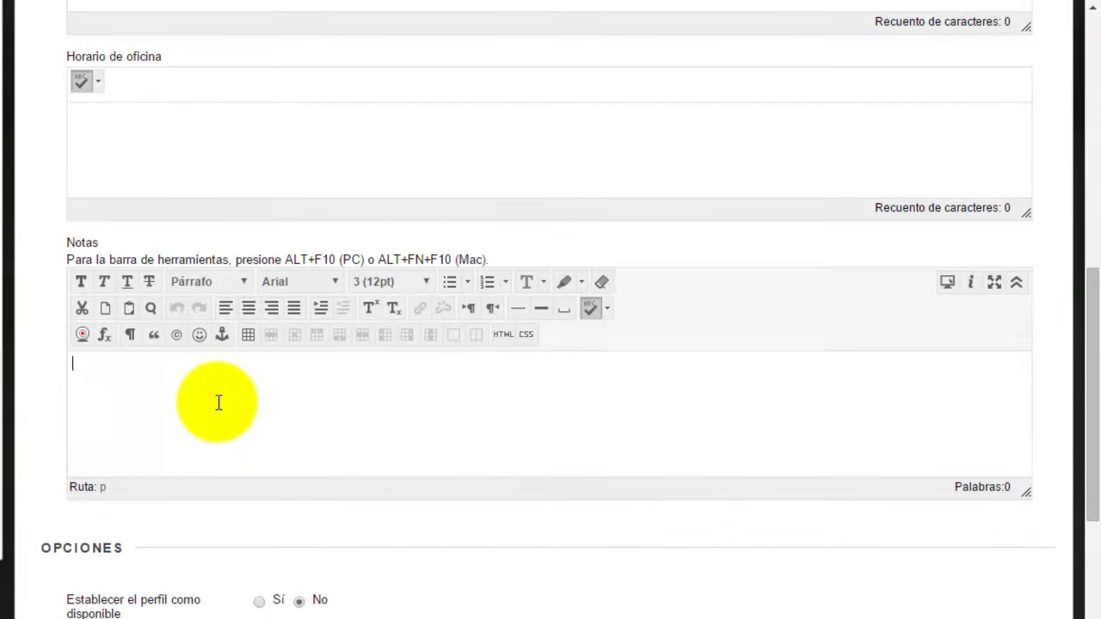
pyautogui.hotkey('ctrl', 'v')
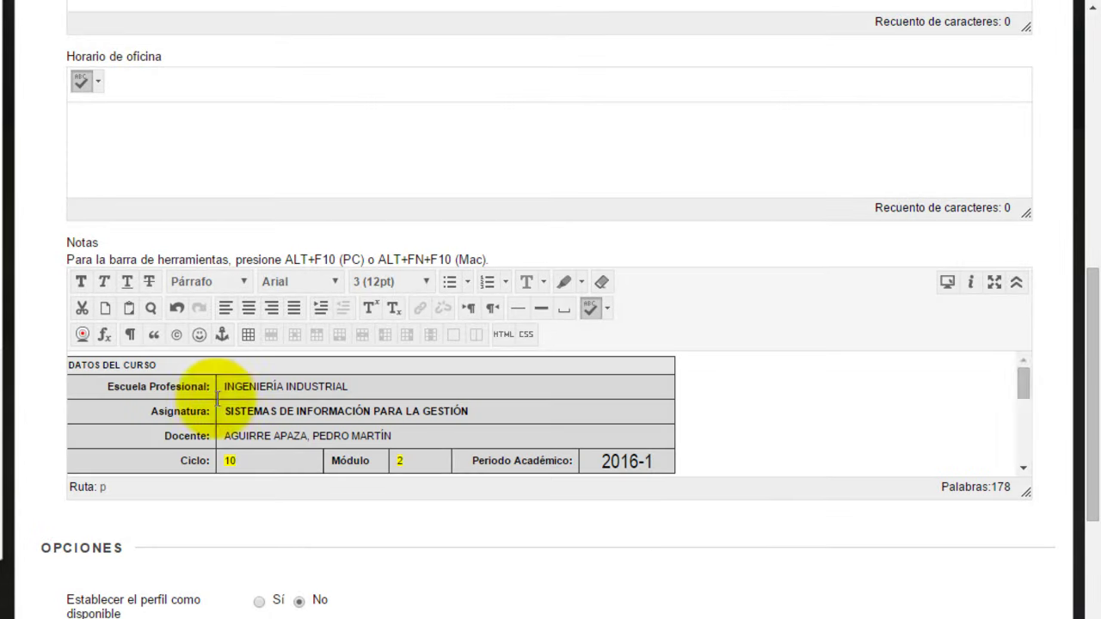
pyautogui.scroll(-10, 1030, 396)
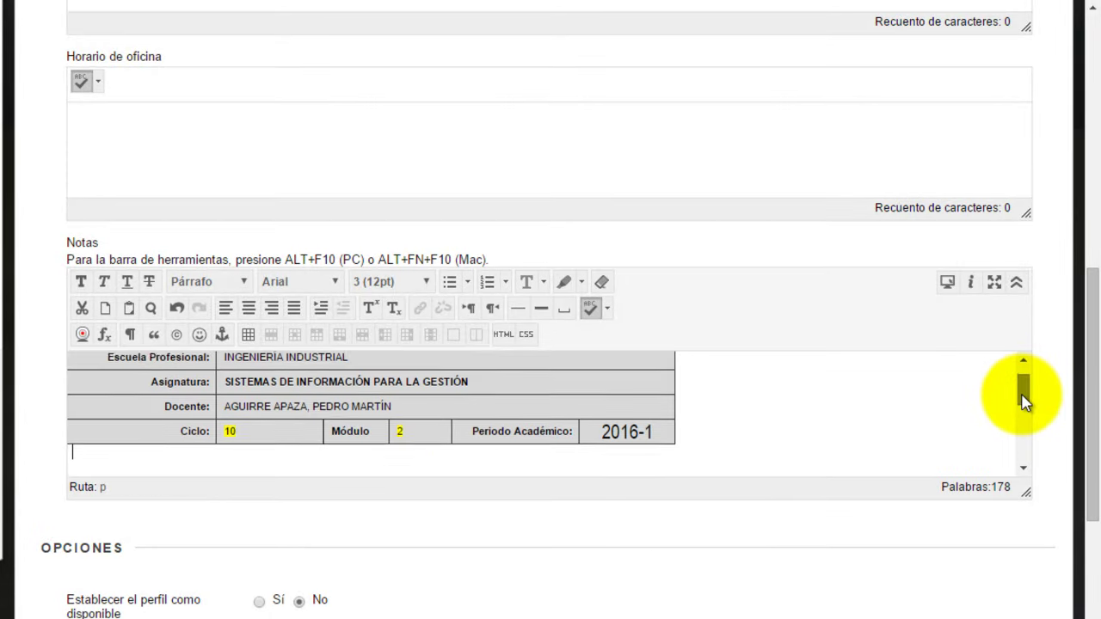
pyautogui.scroll(-4, 1094, 459)
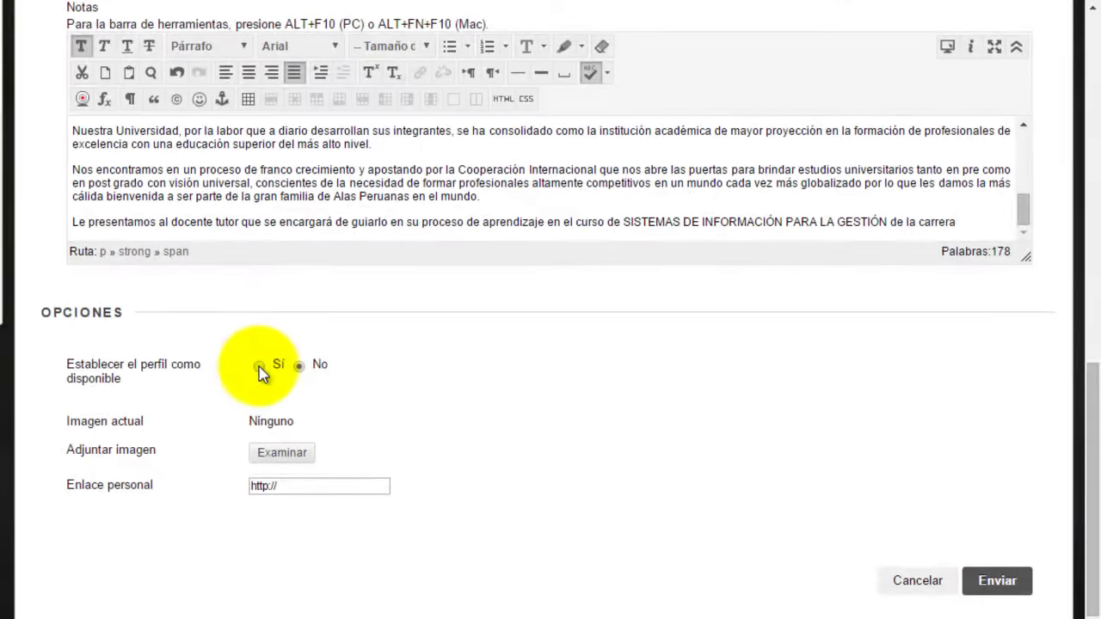
# Step: Set profile availability to Sí and attach myfoto150x150.jpg from the 4.- FOTO DOCENTE folder
pyautogui.click(259, 366)
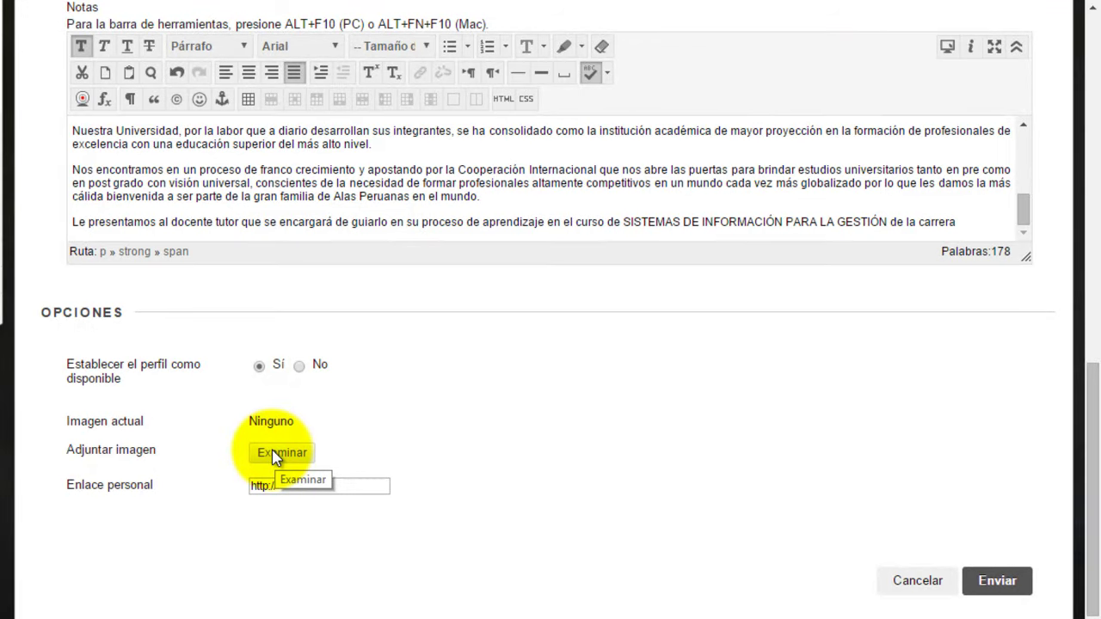
pyautogui.click(273, 456)
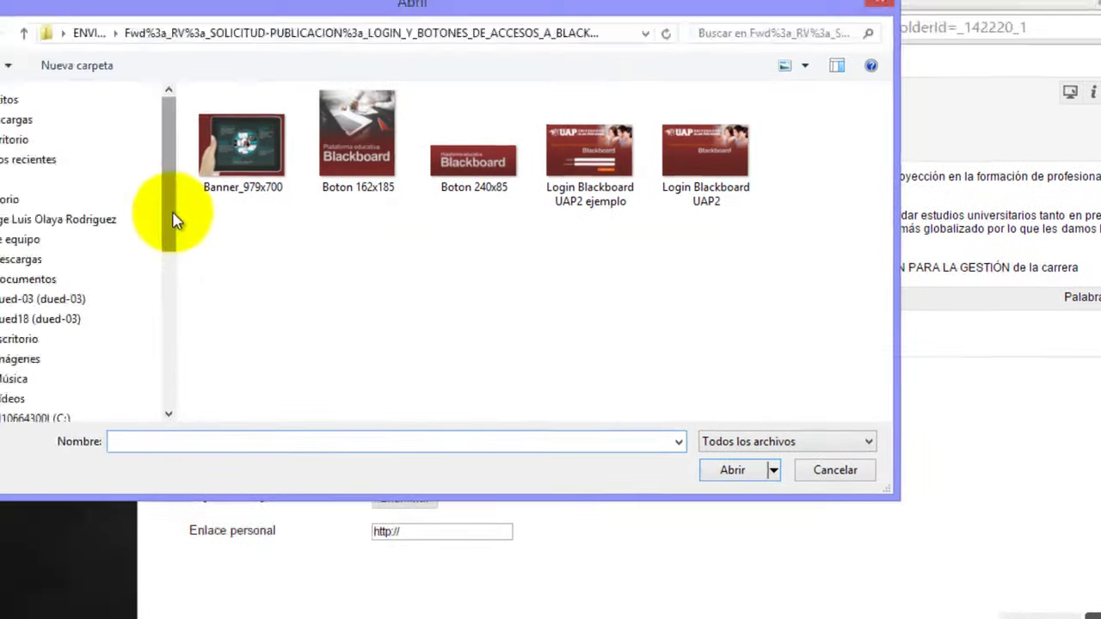
pyautogui.moveTo(172, 220); pyautogui.dragTo(93, 287)
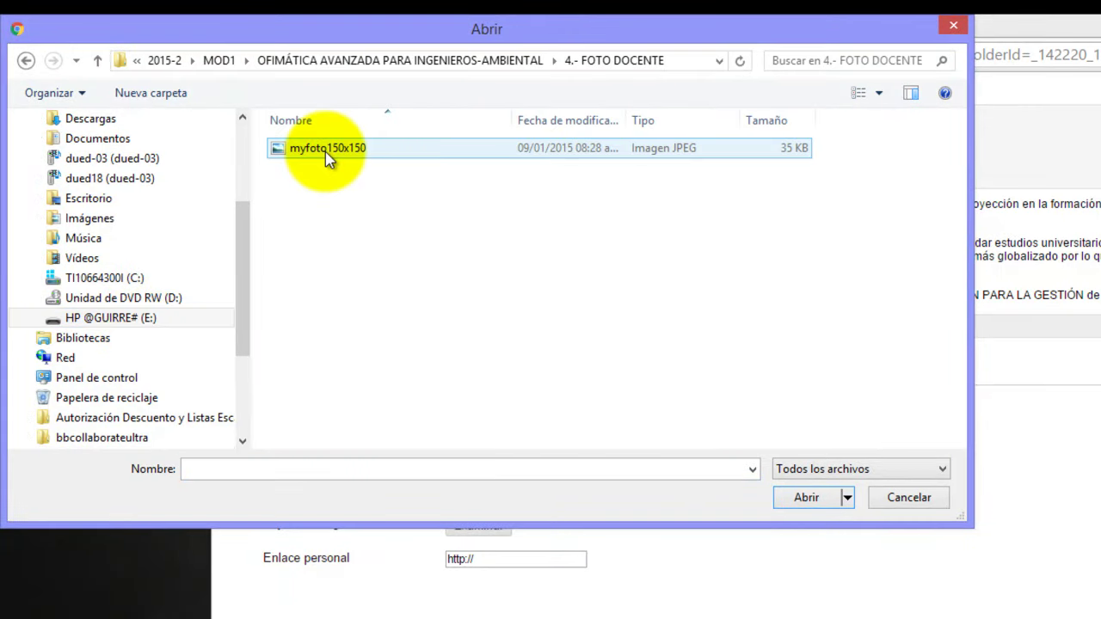
pyautogui.click(319, 147)
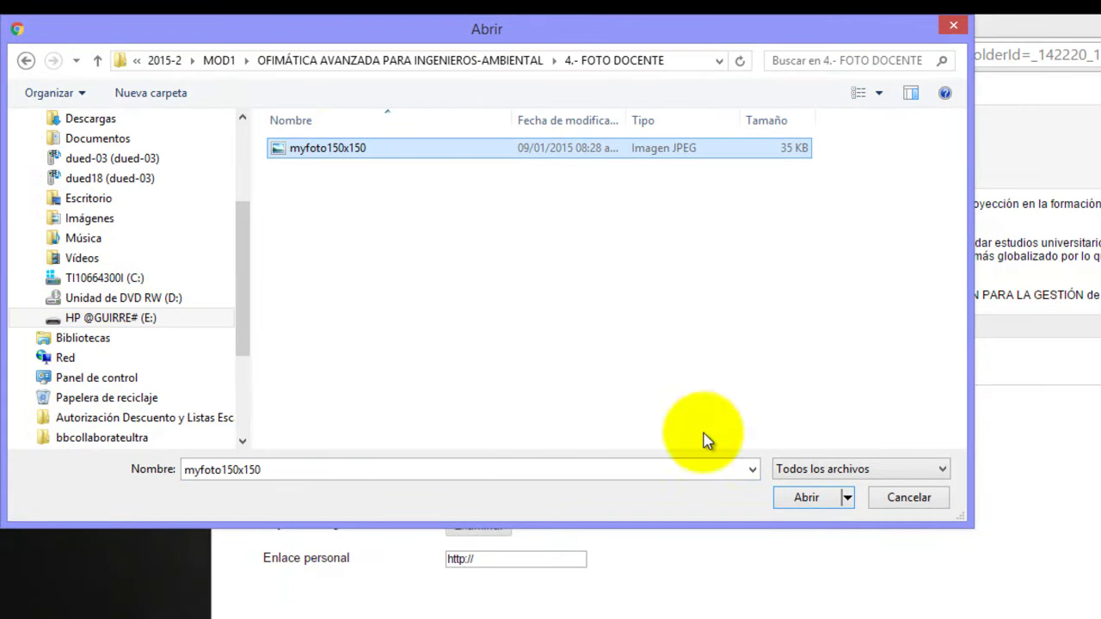
pyautogui.click(809, 500)
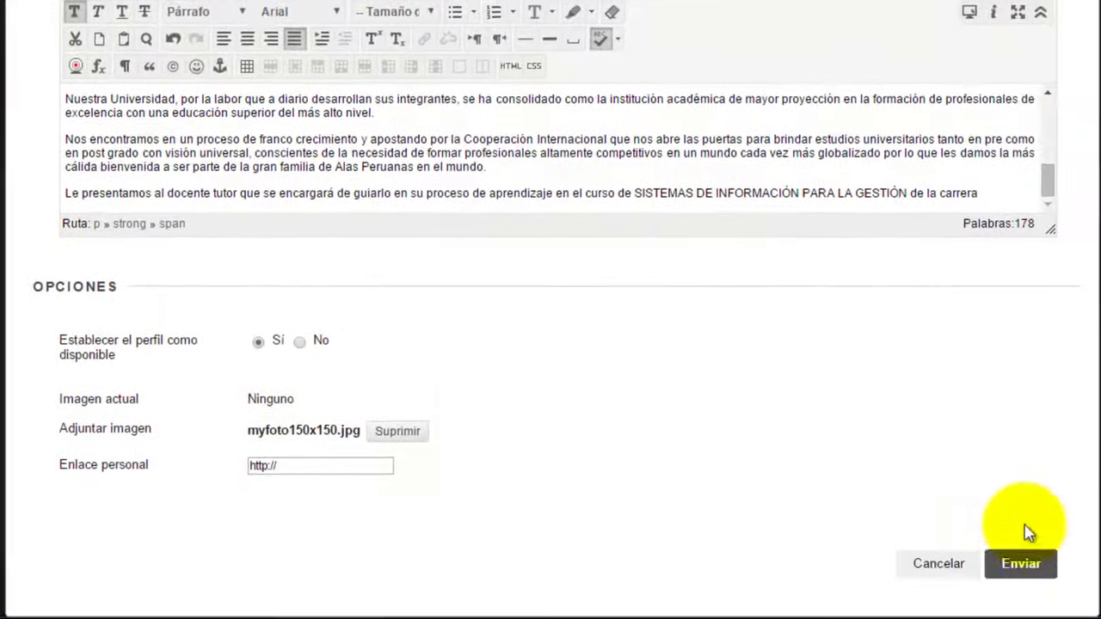
# Step: Submit the contact and review the teacher's new entry on the Contactos page
pyautogui.click(1015, 560)
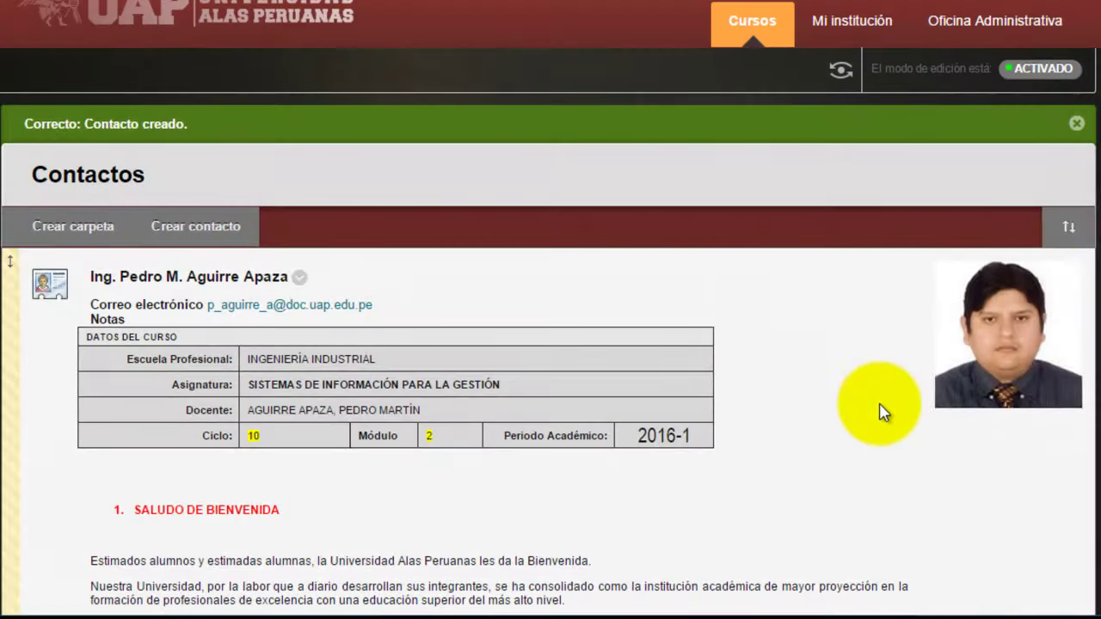
pyautogui.scroll(-1, 1091, 164)
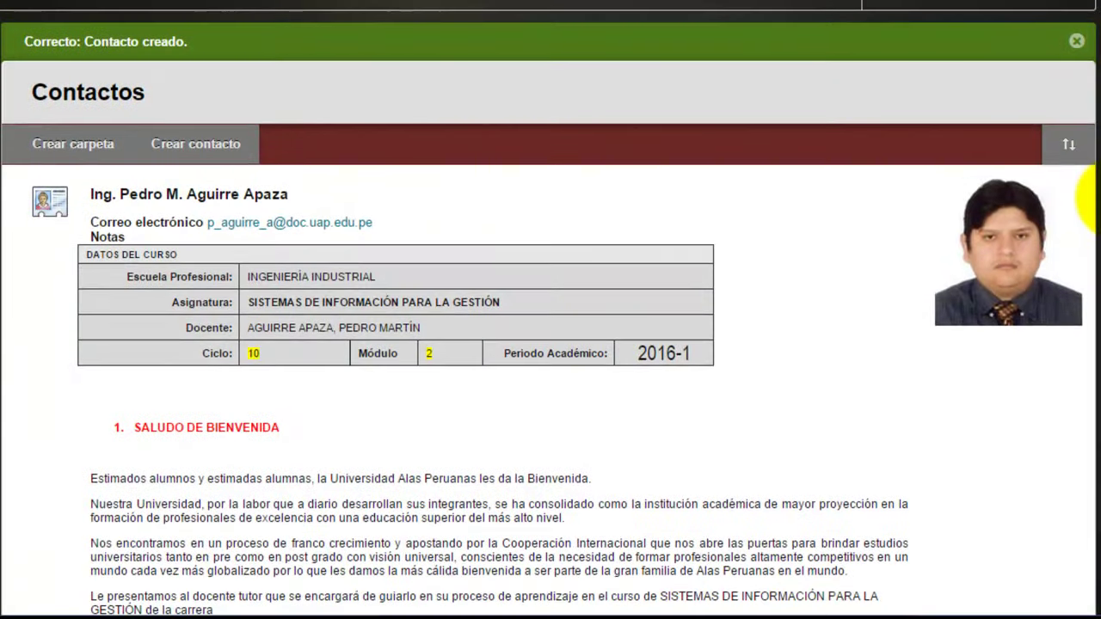
pyautogui.scroll(-1, 1088, 206)
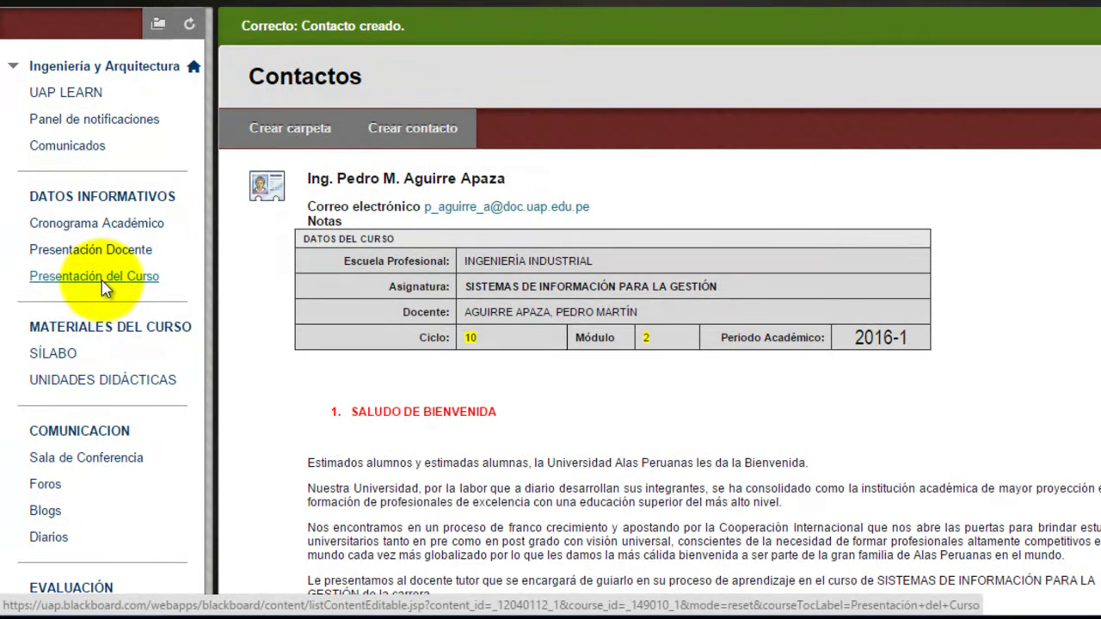
# Step: Go to Presentación del Curso and show the ORIENTACIONES DEL CURSO item's options menu
pyautogui.click(104, 287)
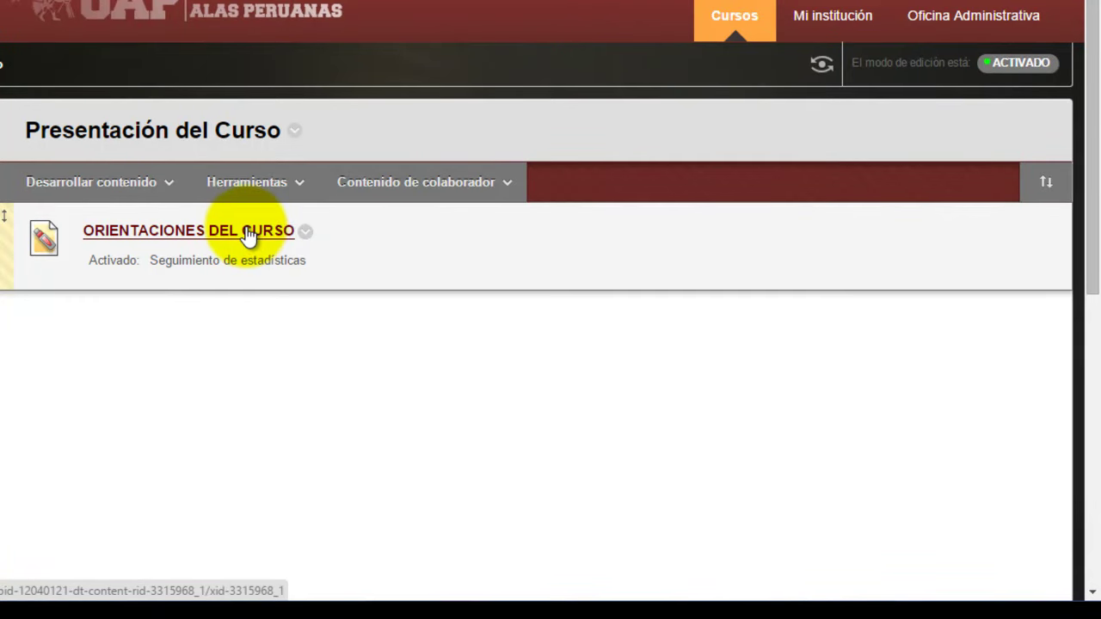
pyautogui.click(306, 232)
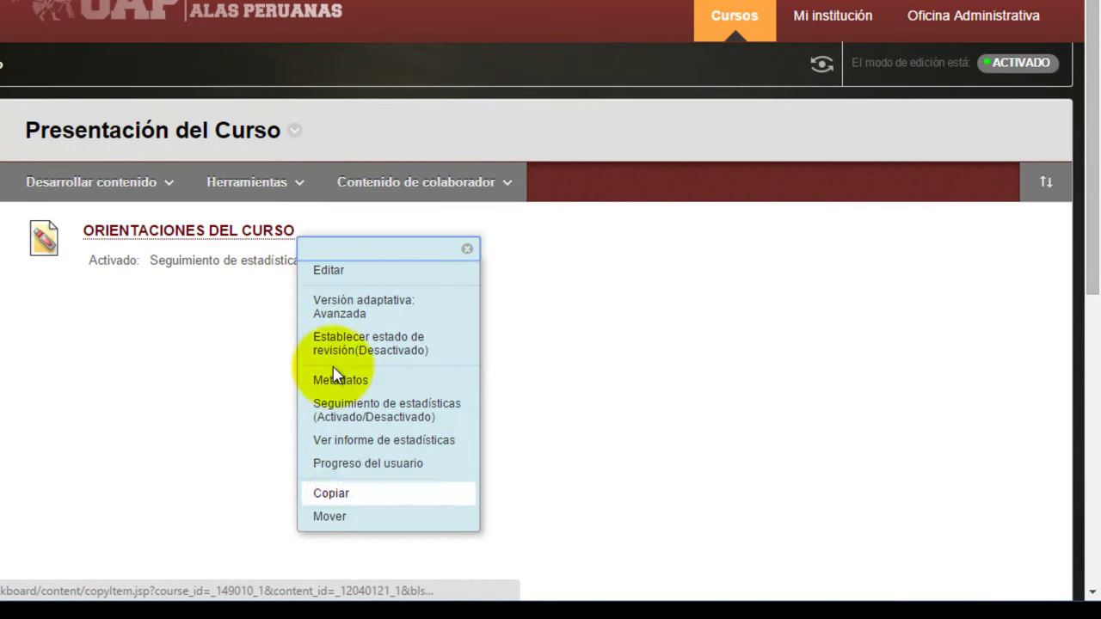
# Step: Edit ORIENTACIONES DEL CURSO, clearing its attached PDF and re-entering the name ORIENTACIONES DEL CURSO
pyautogui.click(331, 272)
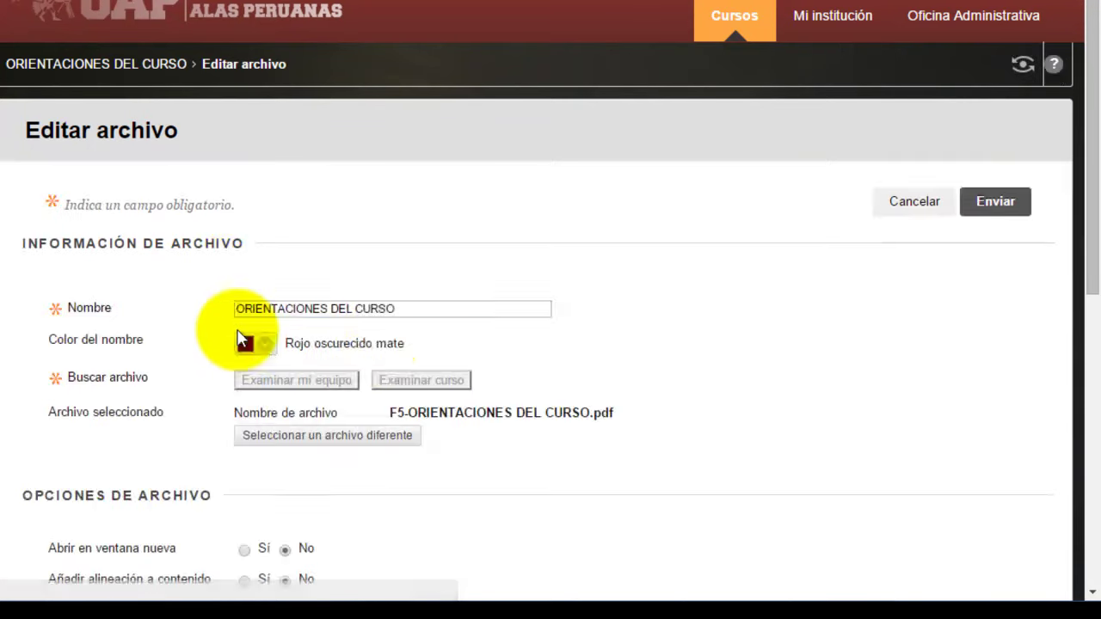
pyautogui.scroll(-2, 1092, 258)
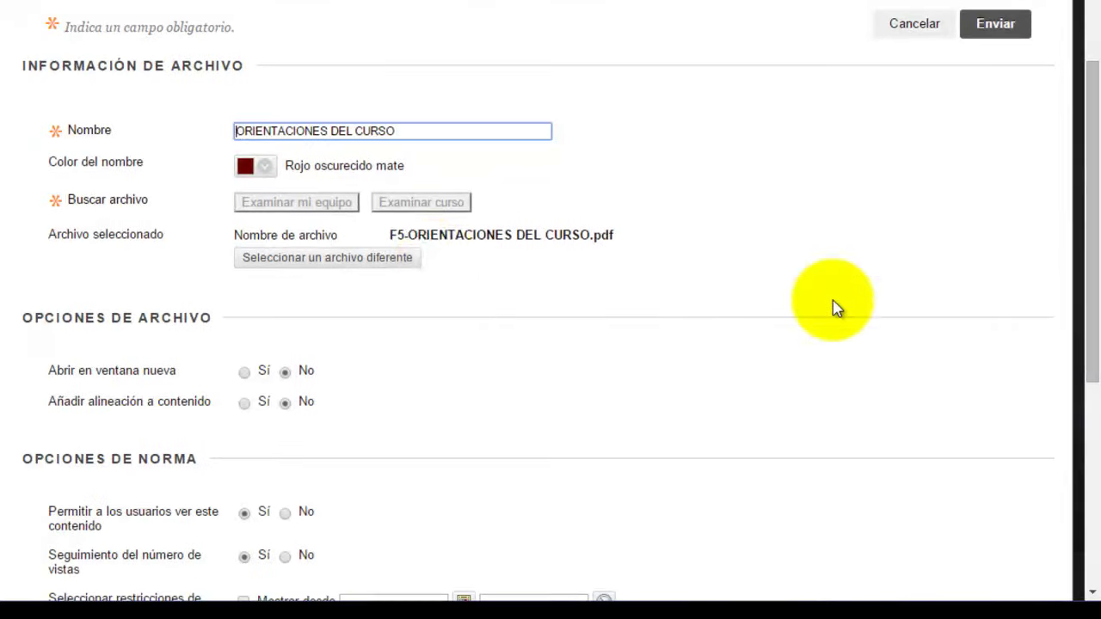
pyautogui.moveTo(398, 236); pyautogui.dragTo(678, 239)
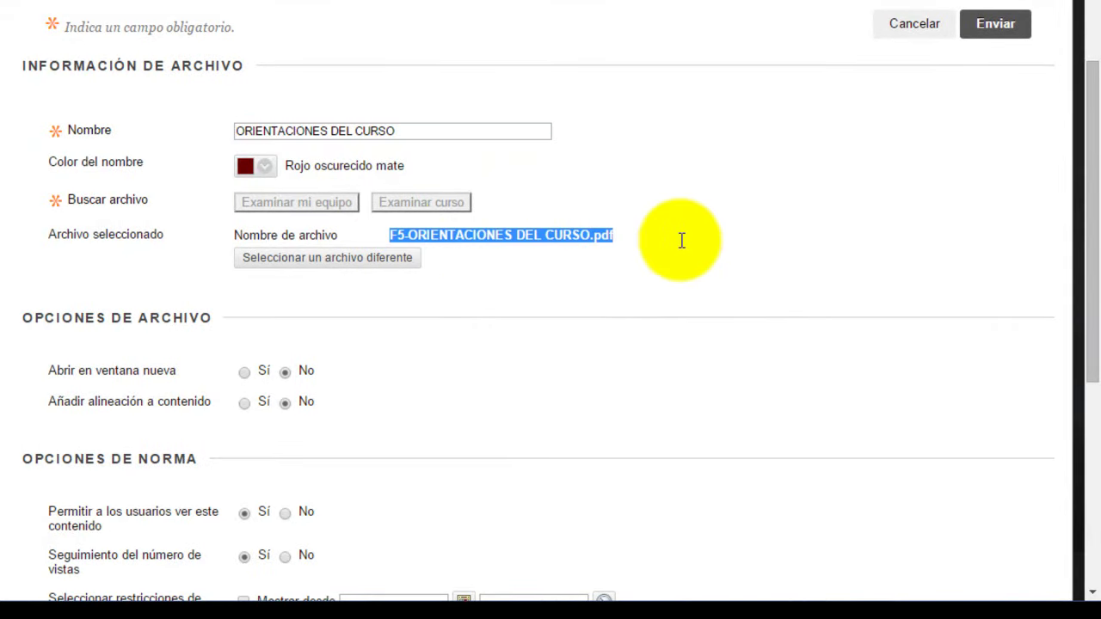
pyautogui.click(302, 258)
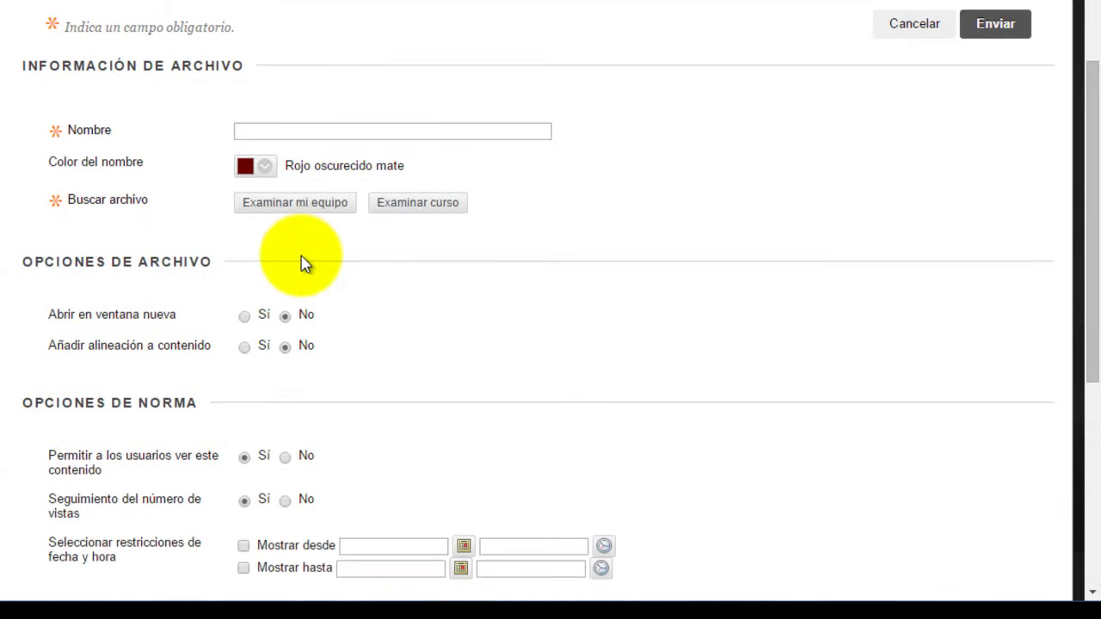
pyautogui.click(267, 132)
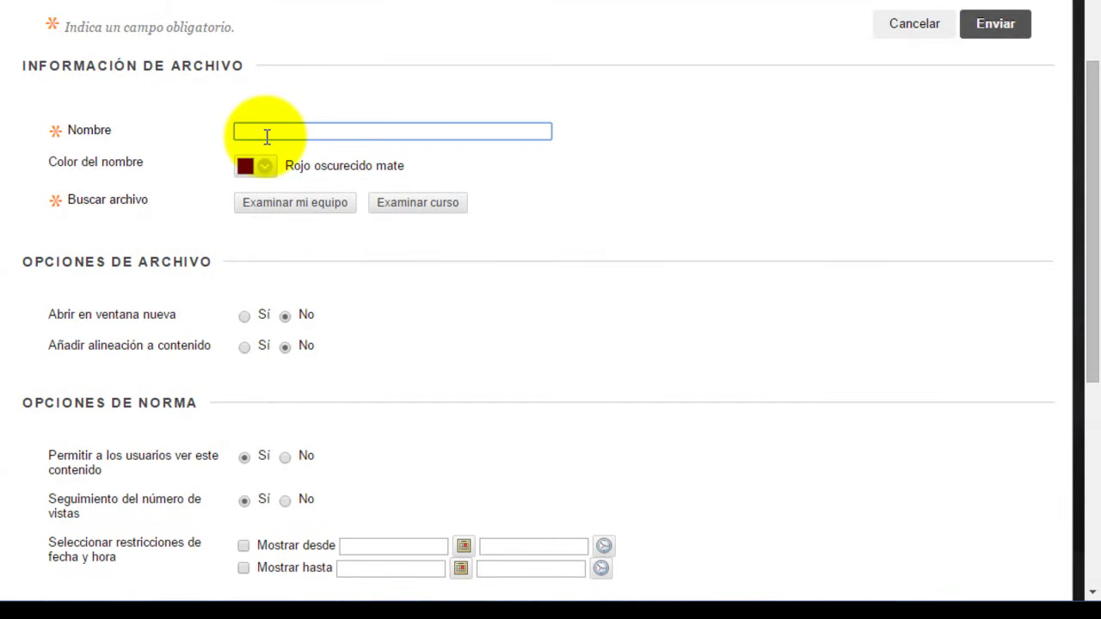
pyautogui.write('ORIENTACIONES DEL CURSO')
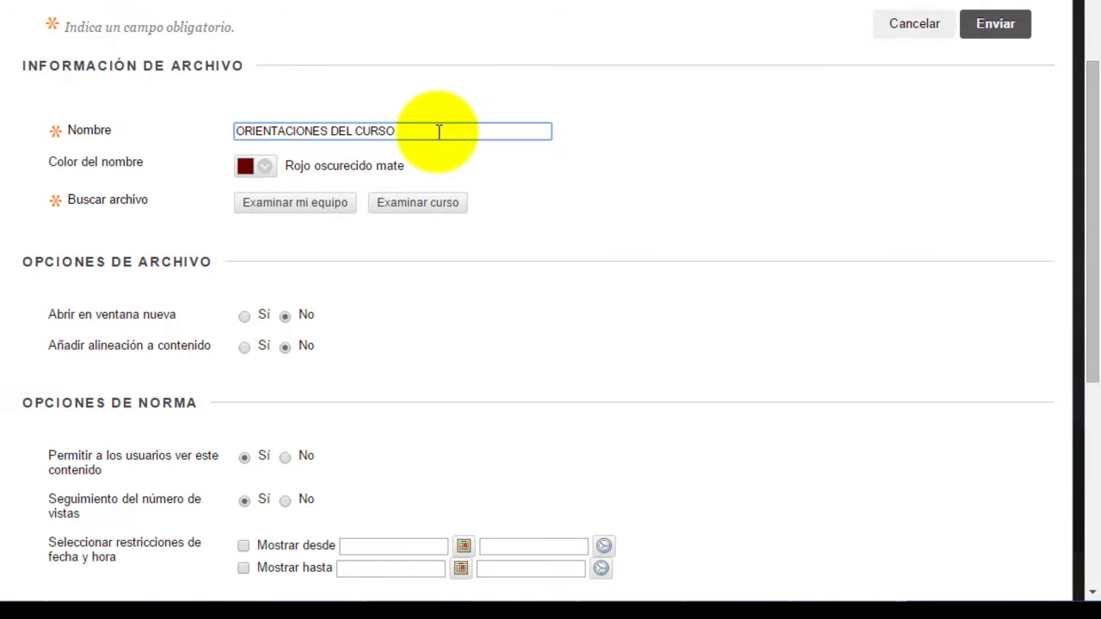
pyautogui.click(830, 594)
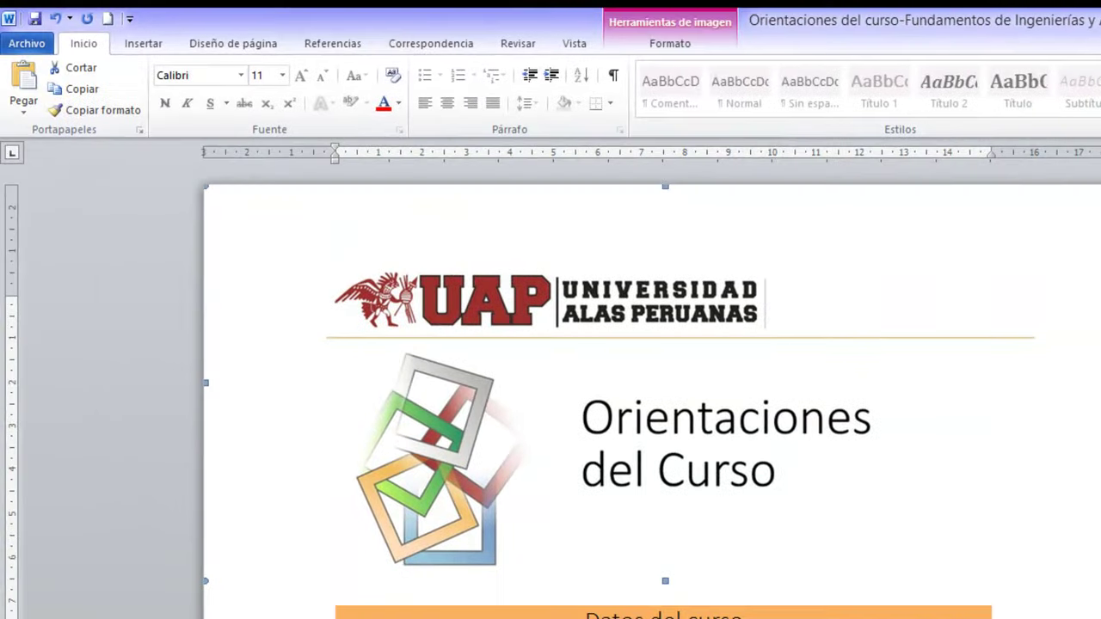
# Step: Use Guardar como with Tipo set to PDF, keeping the Orientaciones del curso file name
pyautogui.click(24, 45)
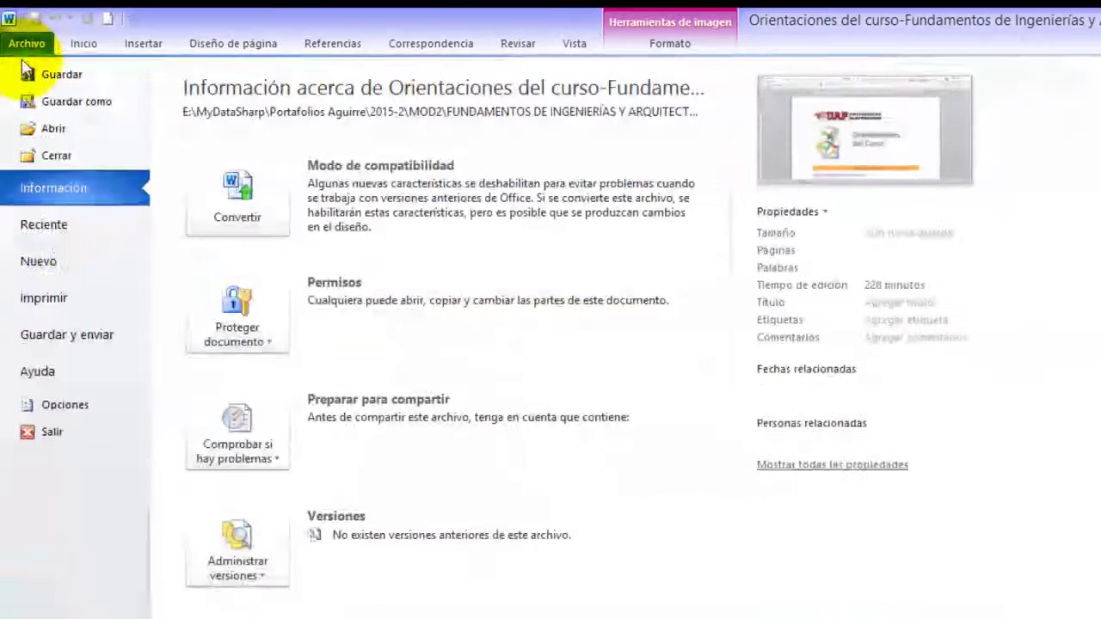
pyautogui.click(77, 102)
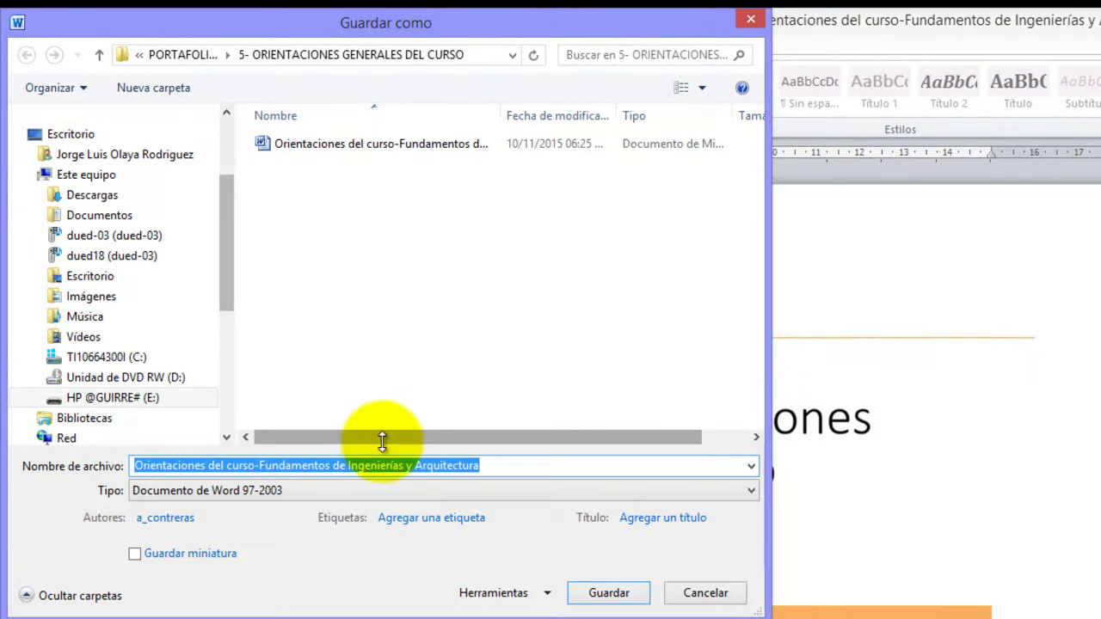
pyautogui.click(270, 490)
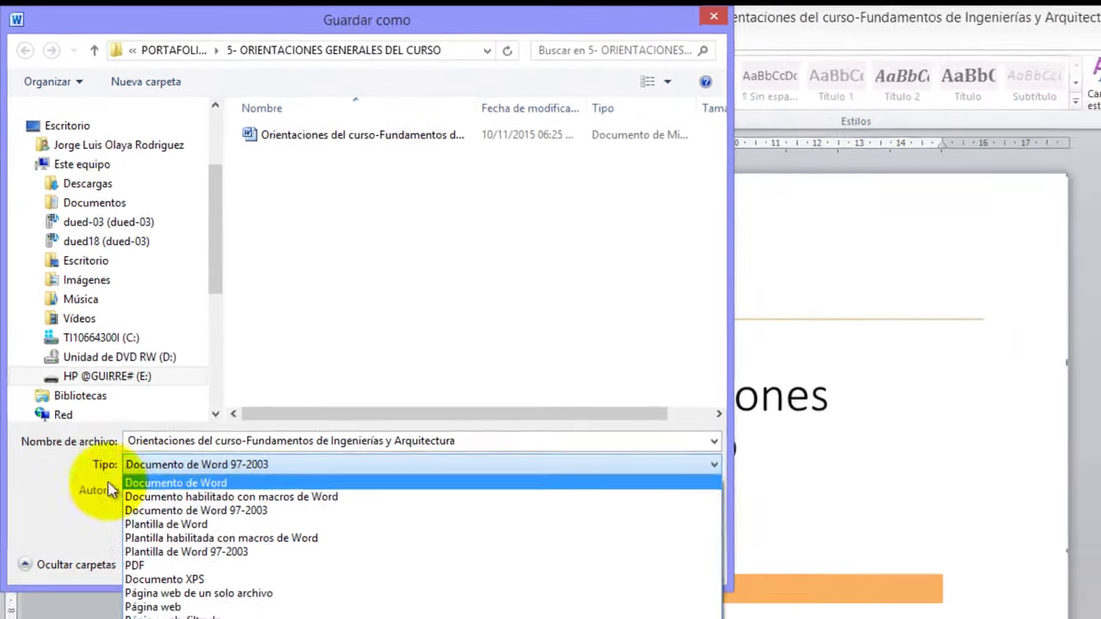
pyautogui.click(139, 551)
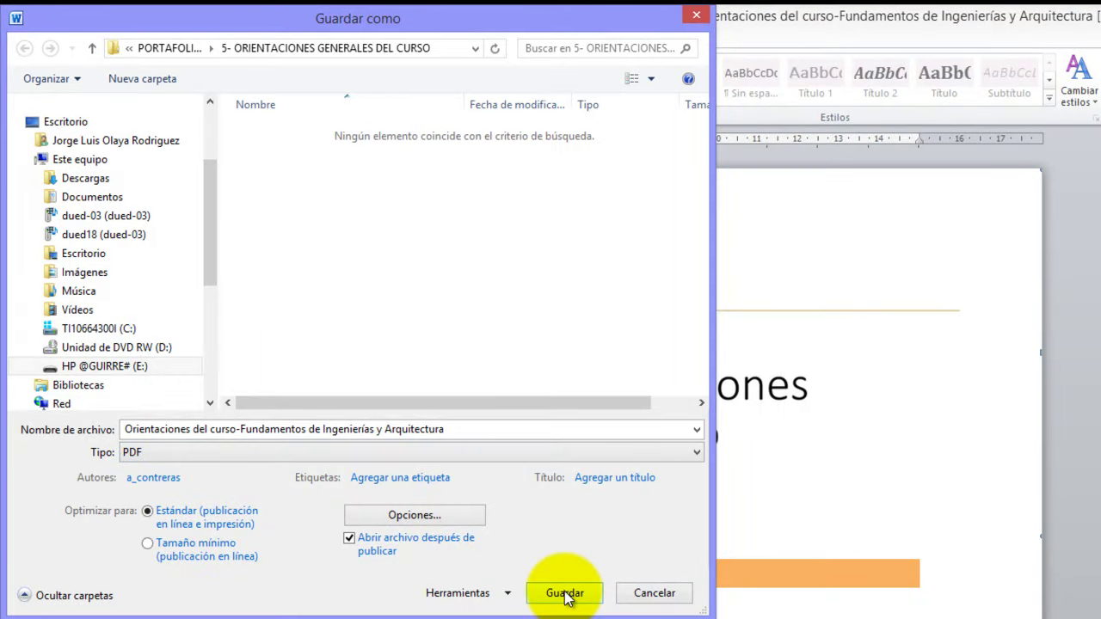
pyautogui.click(565, 593)
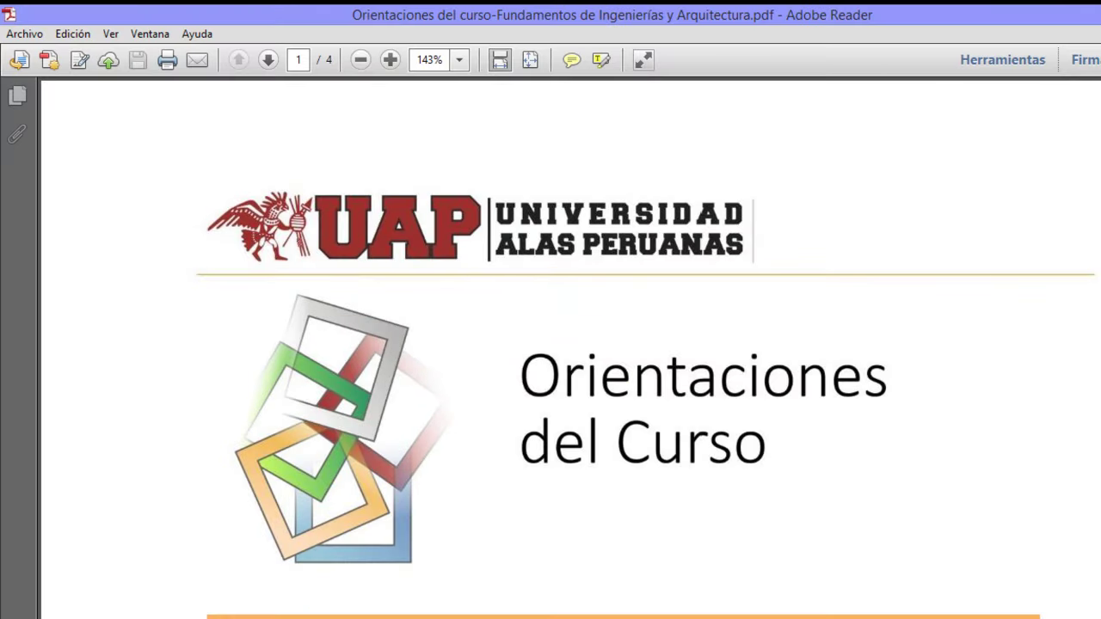
# Step: Scroll through the exported 4-page Orientaciones del curso PDF in Adobe Reader
pyautogui.scroll(-10, 571, 347)
pyautogui.scroll(10, 571, 347)
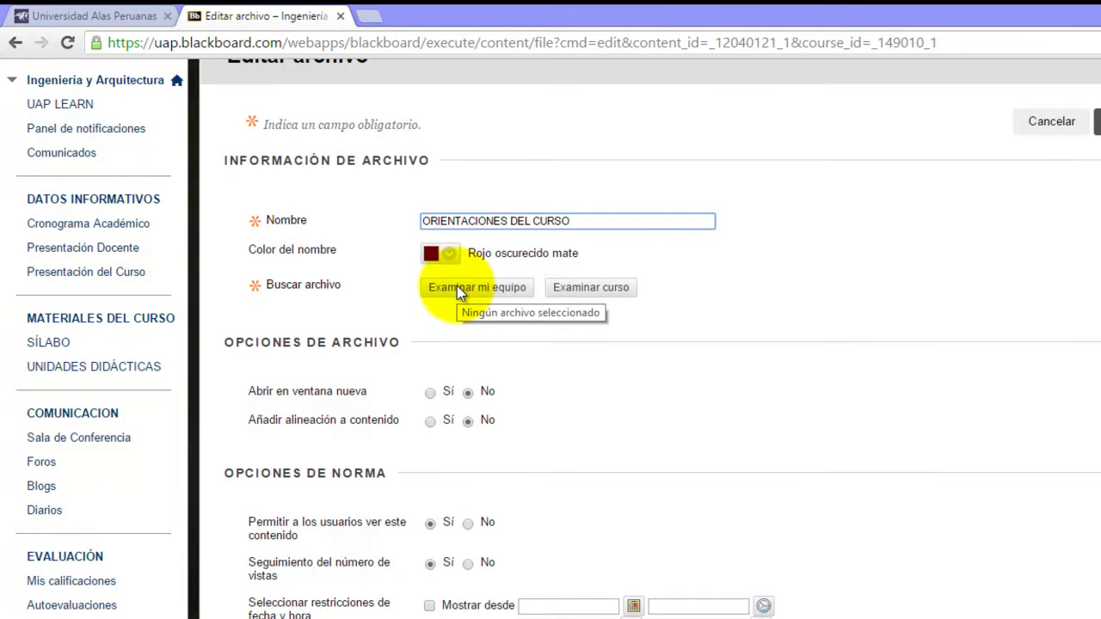
# Step: Attach 'Orientaciones del curso-Fundamentos de Ingenierías y Arquitectura.pdf' from the computer, choosing the PDF over the Word file
pyautogui.click(457, 286)
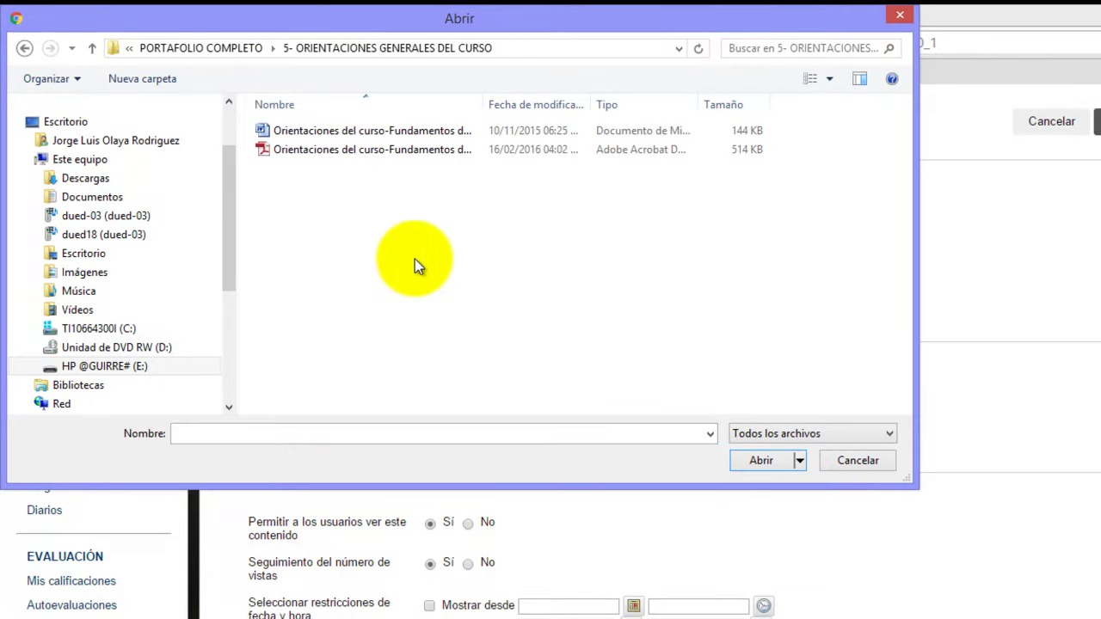
pyautogui.click(390, 134)
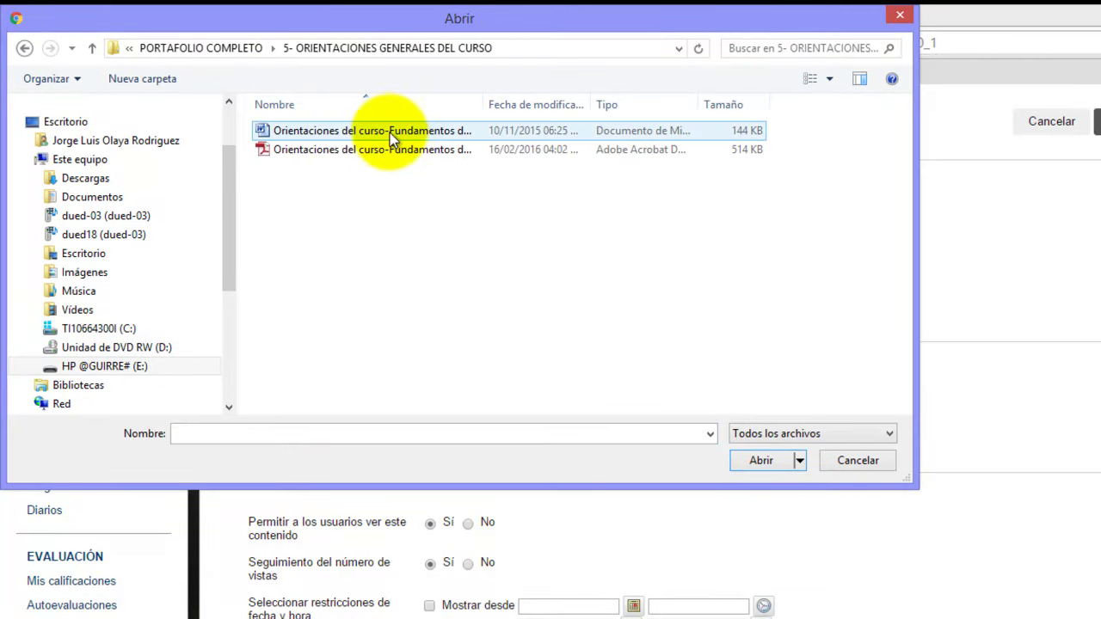
pyautogui.click(375, 151)
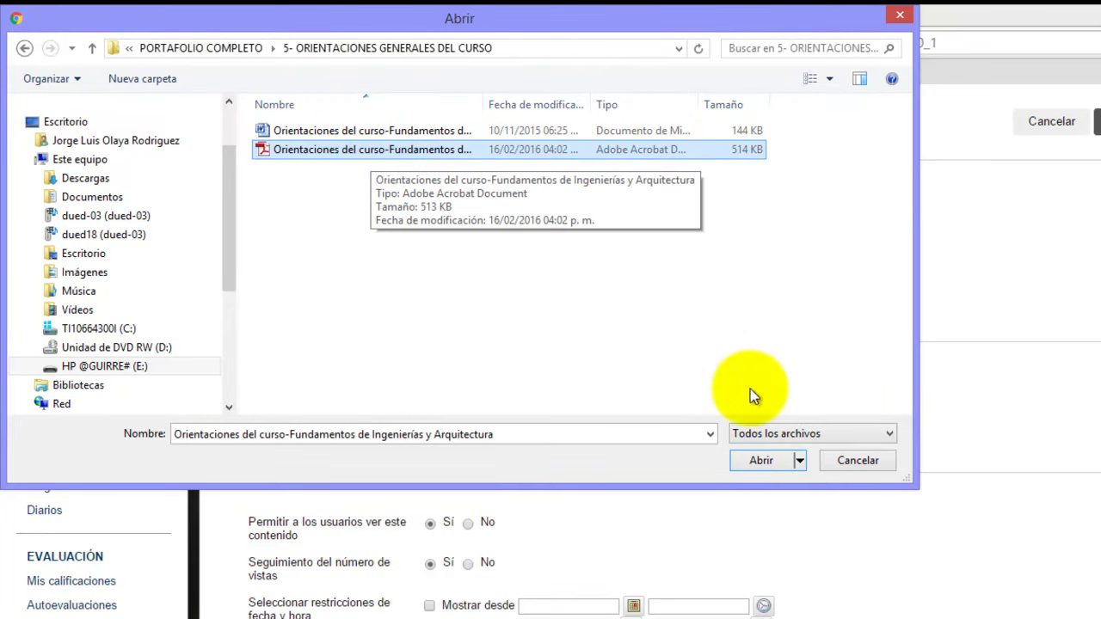
pyautogui.click(758, 461)
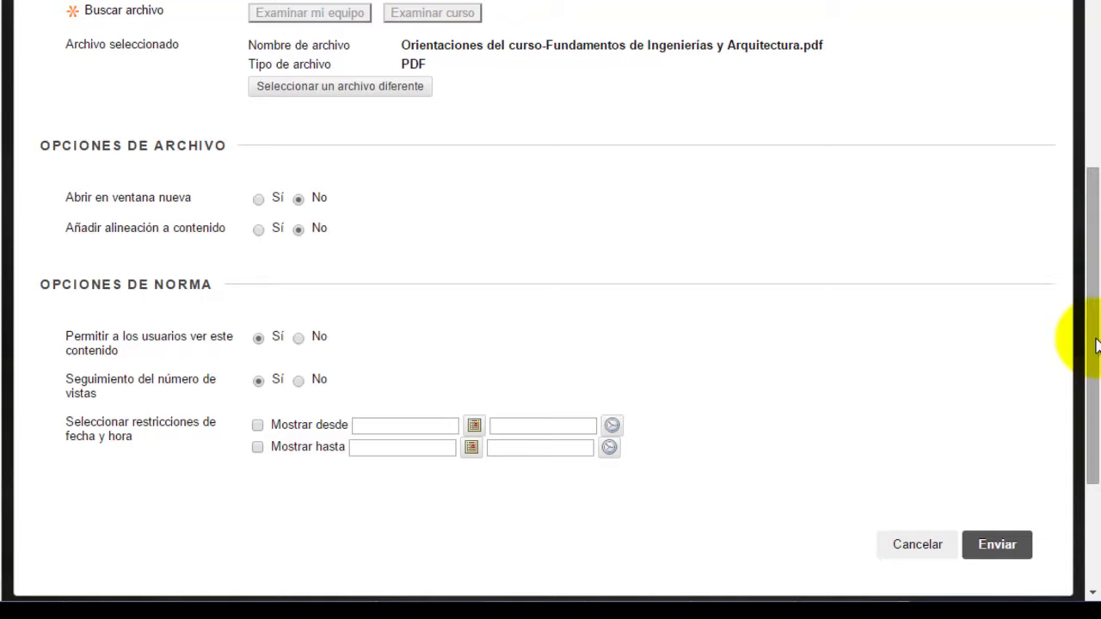
# Step: Submit the edited ORIENTACIONES DEL CURSO item and open it to view the new PDF
pyautogui.moveTo(1086, 344); pyautogui.dragTo(1081, 400)
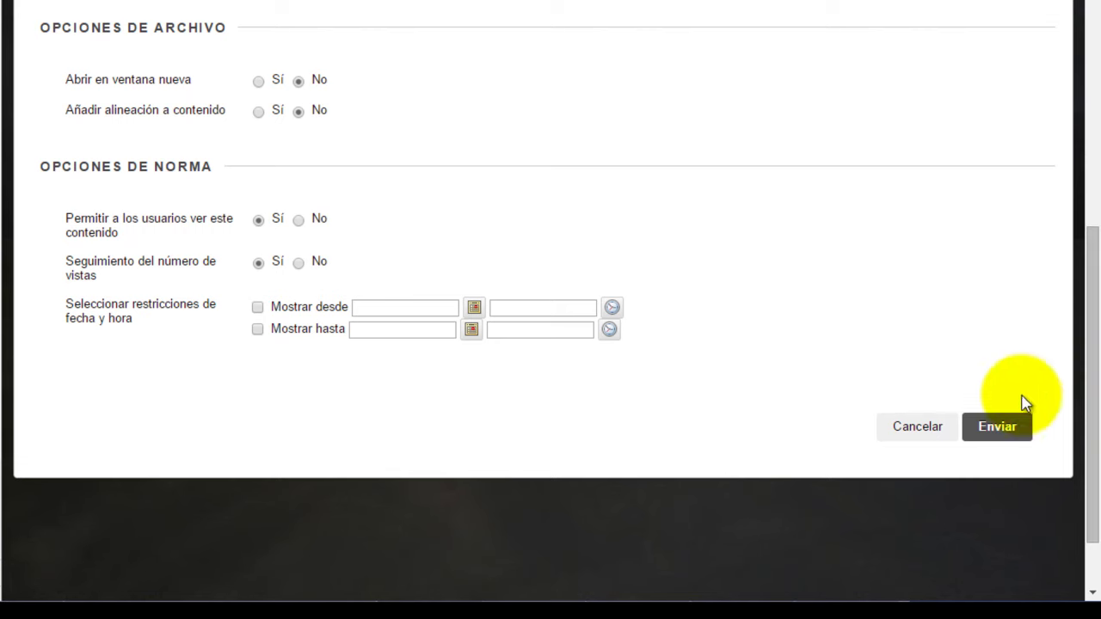
pyautogui.click(1005, 430)
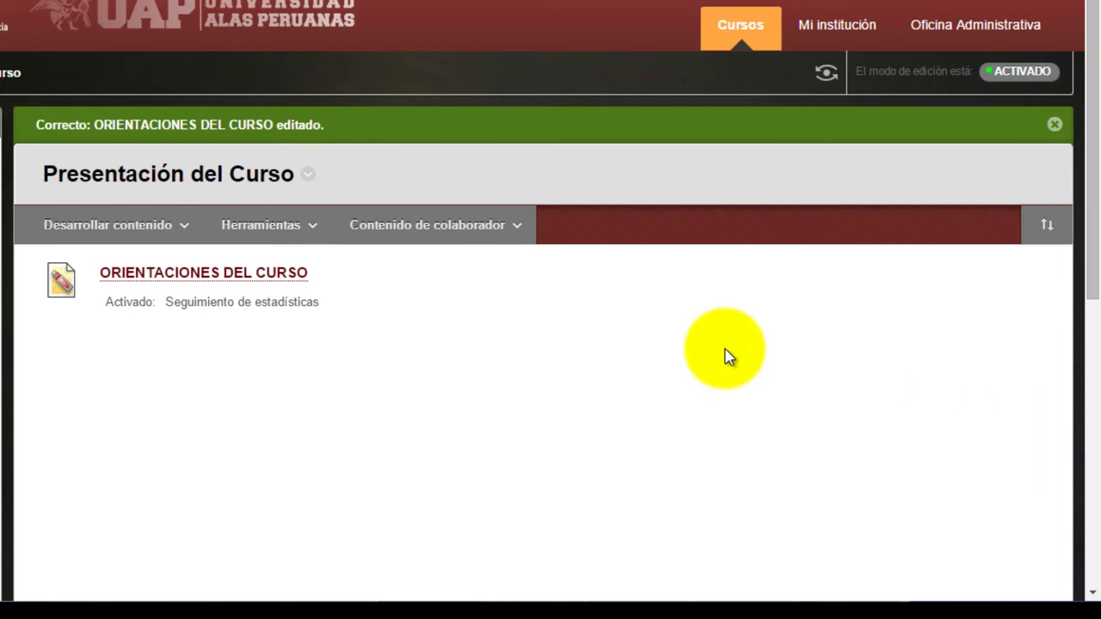
pyautogui.click(168, 273)
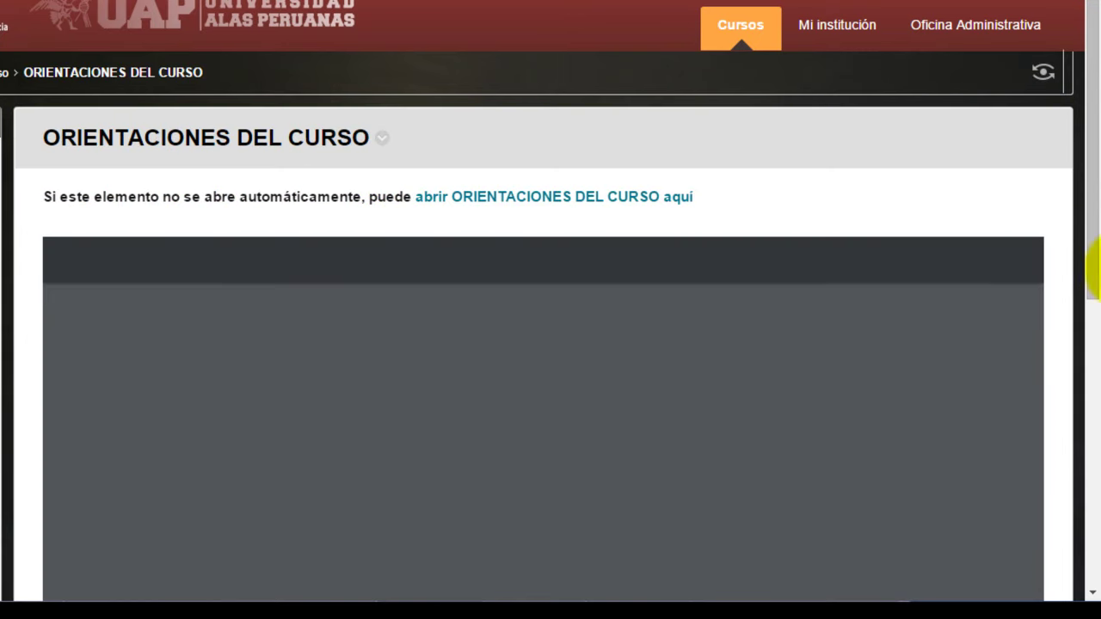